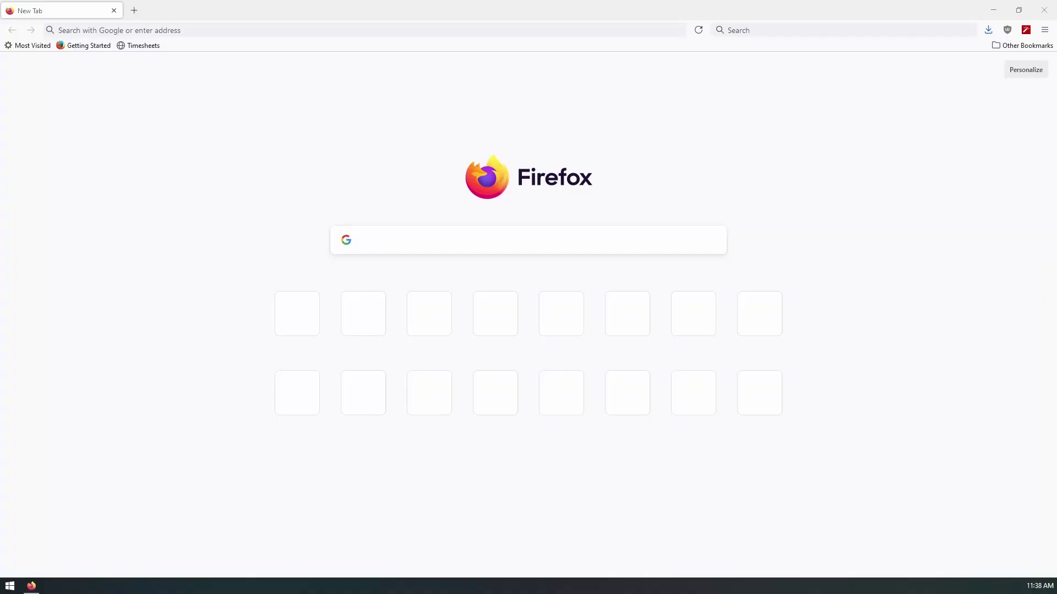
Step: Focus the address bar of the blank Firefox new tab
{"action": "left_click", "coordinate": [246, 29]}
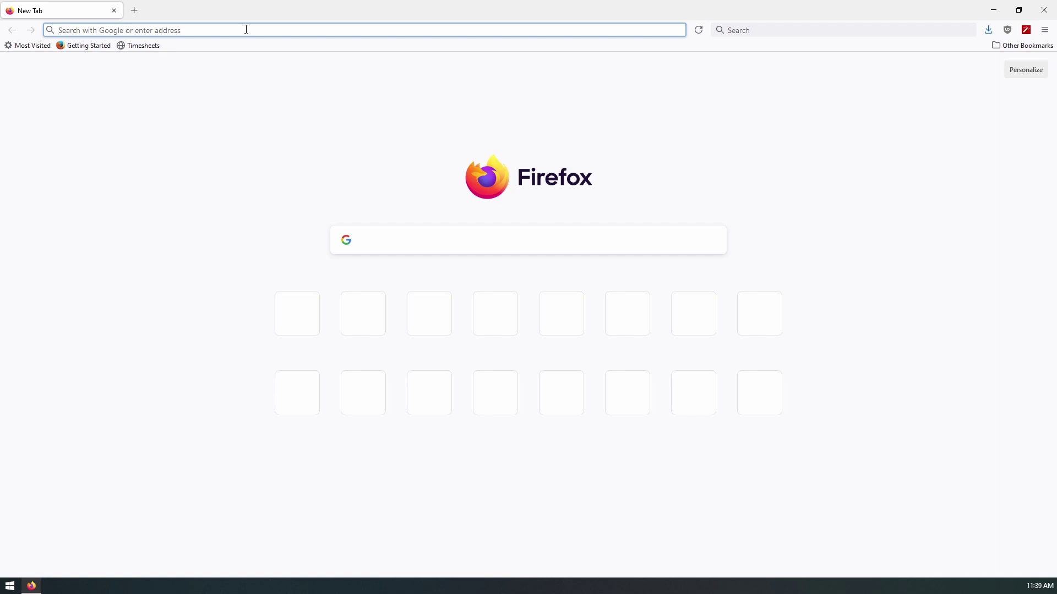
Step: Go to dnsexit.com in the browser
{"action": "type", "text": "dns"}
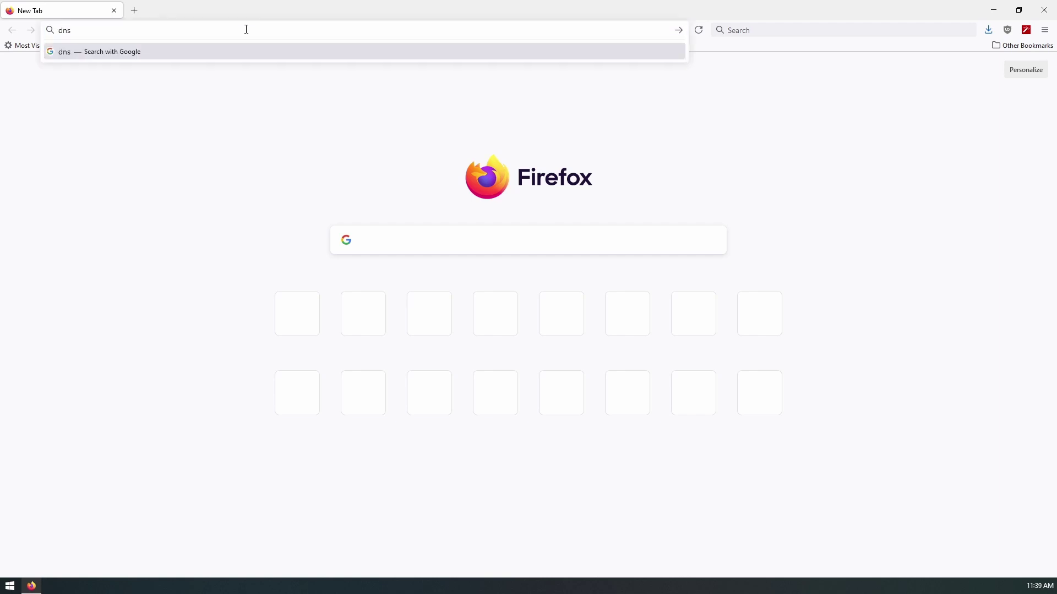
{"action": "type", "text": "exit.com"}
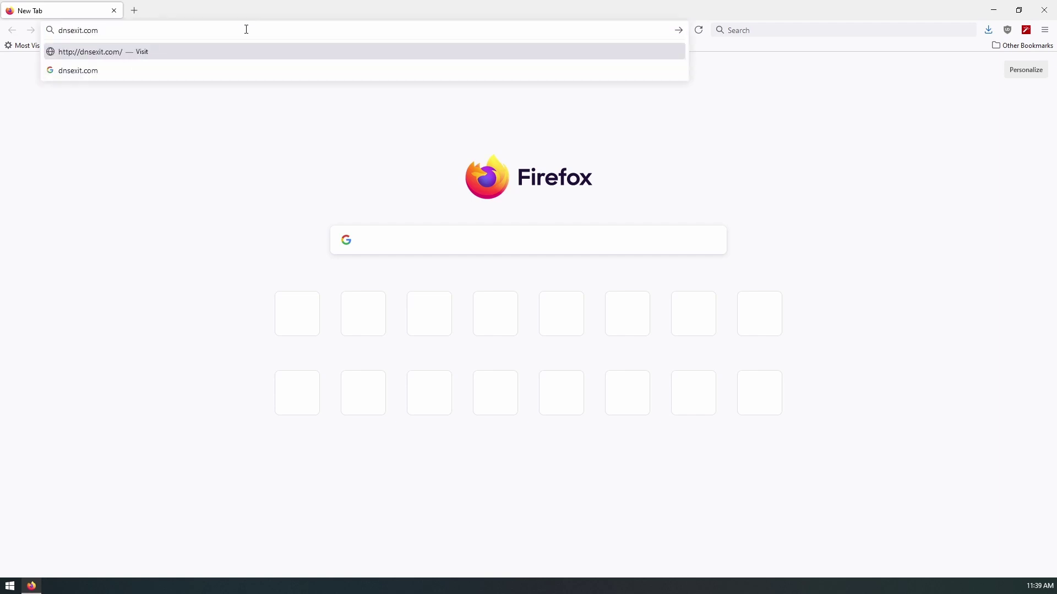
{"action": "key", "text": "Return"}
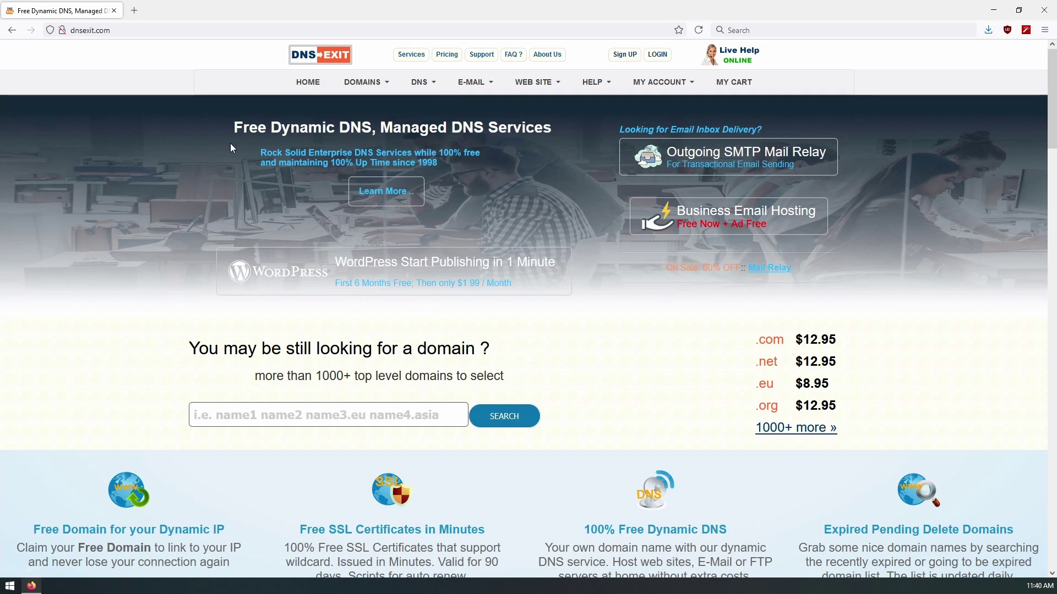
Step: On the Free Second Level Domains page, choose the name techworks with suffix linkpc.net
{"action": "mouse_move", "coordinate": [434, 85]}
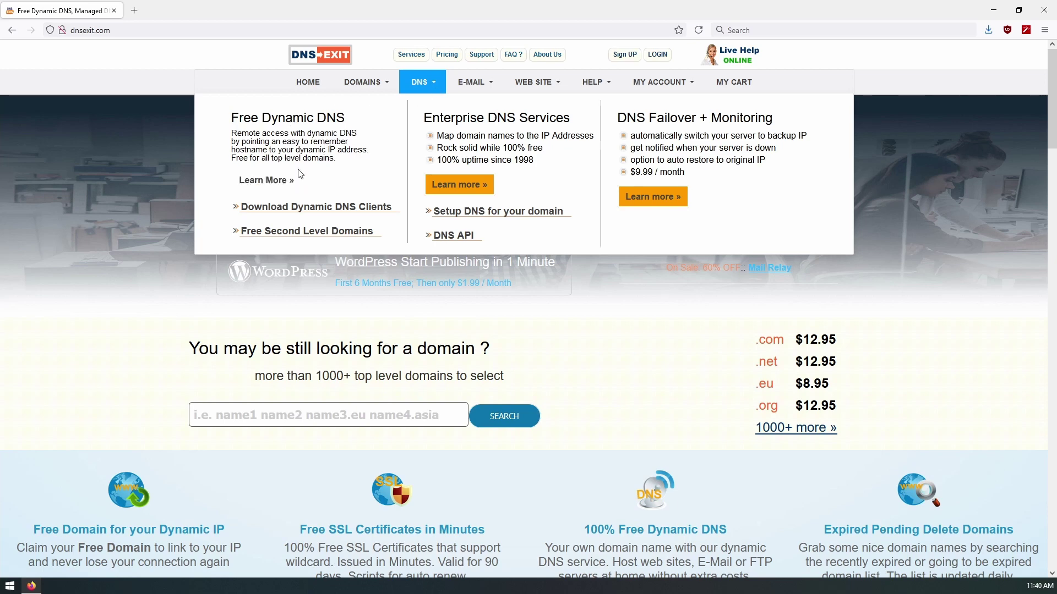
{"action": "left_click", "coordinate": [307, 231]}
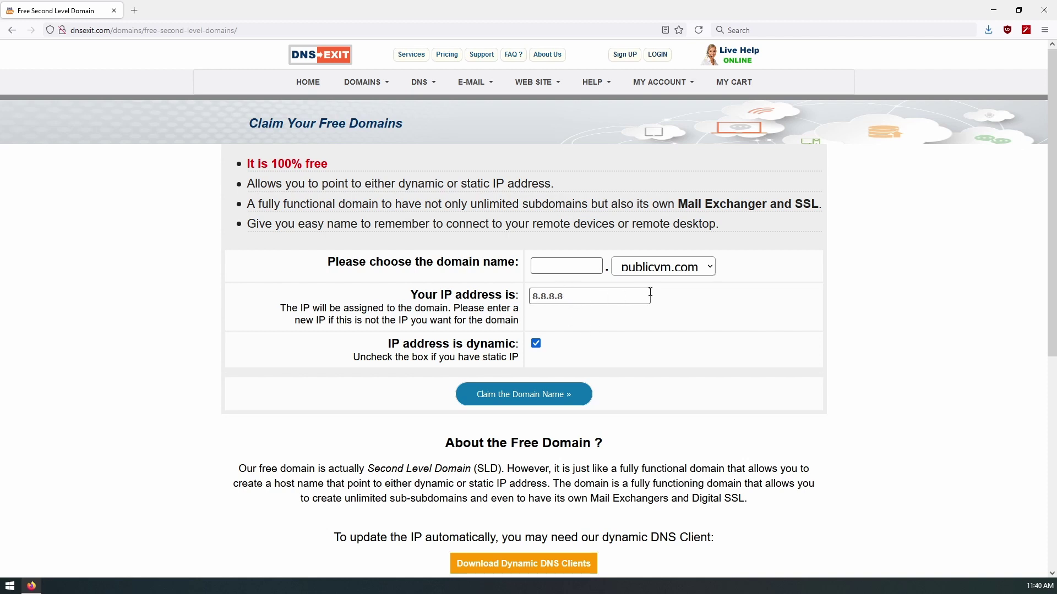
{"action": "left_click", "coordinate": [697, 270]}
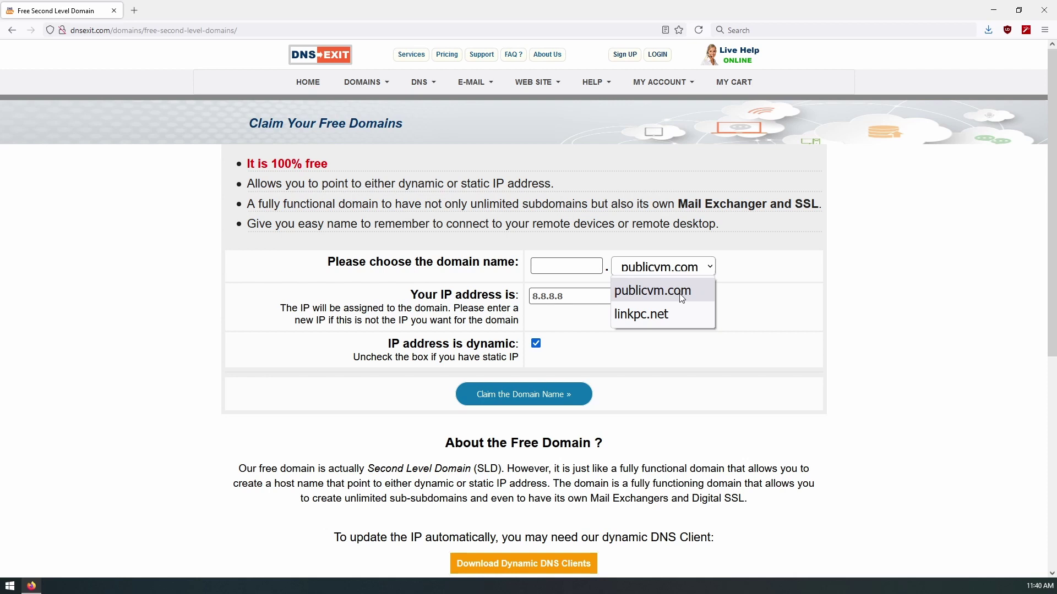
{"action": "left_click", "coordinate": [678, 312]}
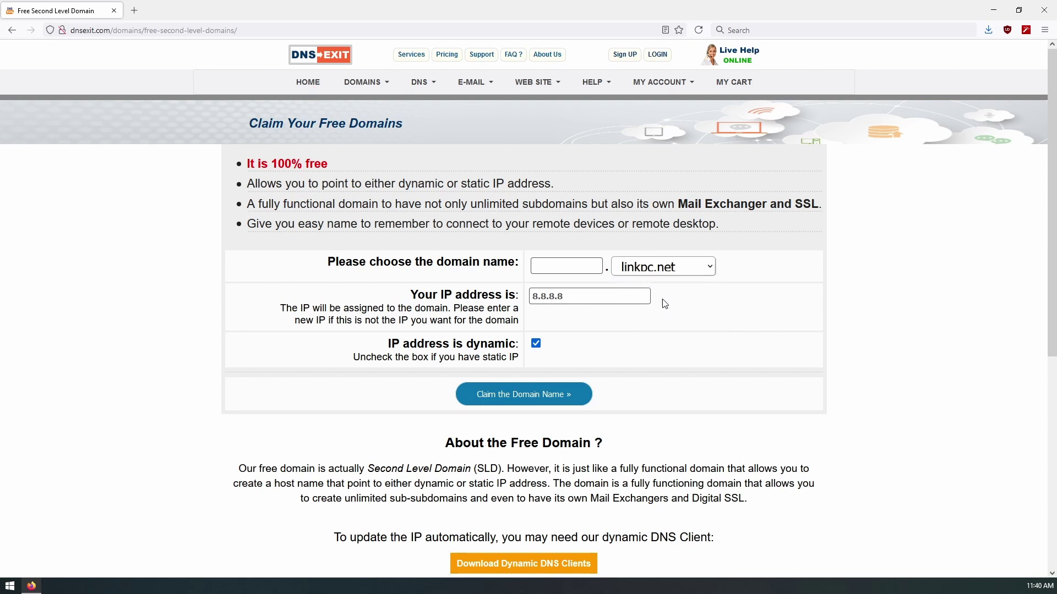
{"action": "left_click", "coordinate": [572, 270]}
{"action": "type", "text": "techworks"}
{"action": "left_click", "coordinate": [881, 326]}
Step: Claim techworks.linkpc.net, create its DNS, and enter the contact name and organisation Techworks
{"action": "left_click", "coordinate": [521, 395]}
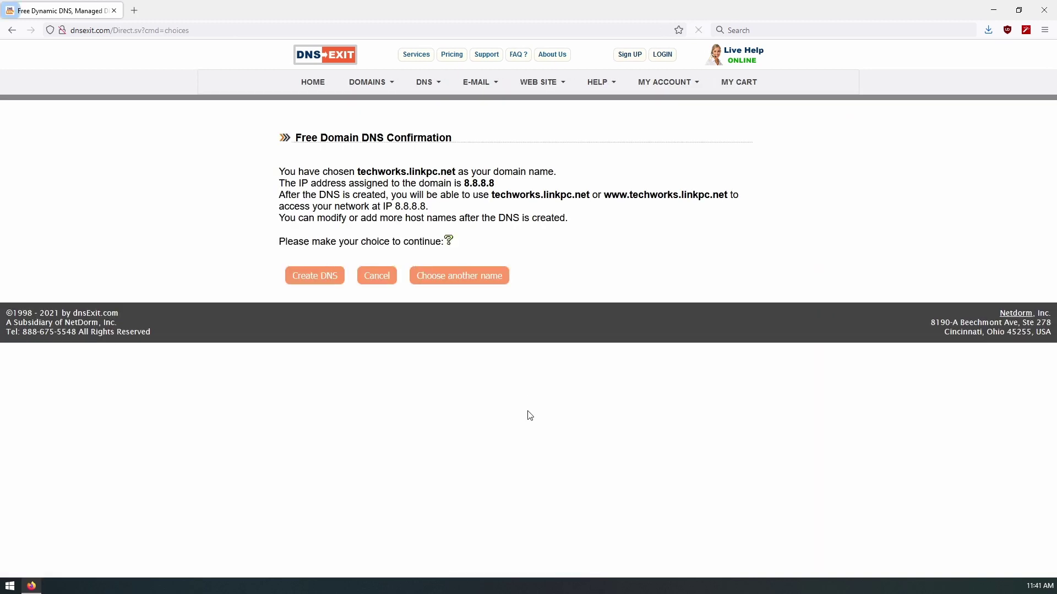
{"action": "left_click", "coordinate": [314, 276]}
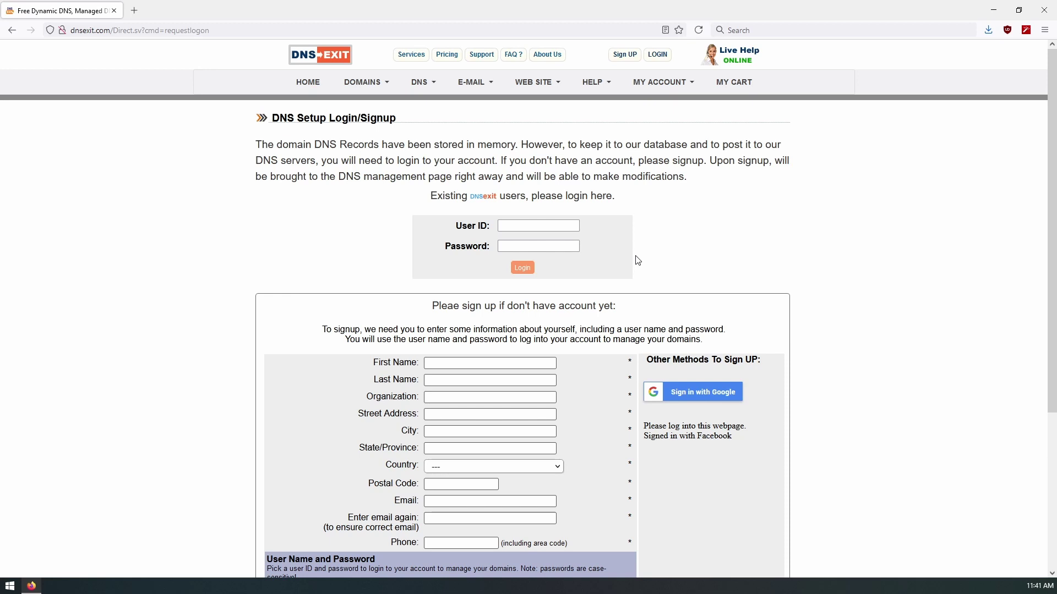
{"action": "left_click", "coordinate": [695, 239]}
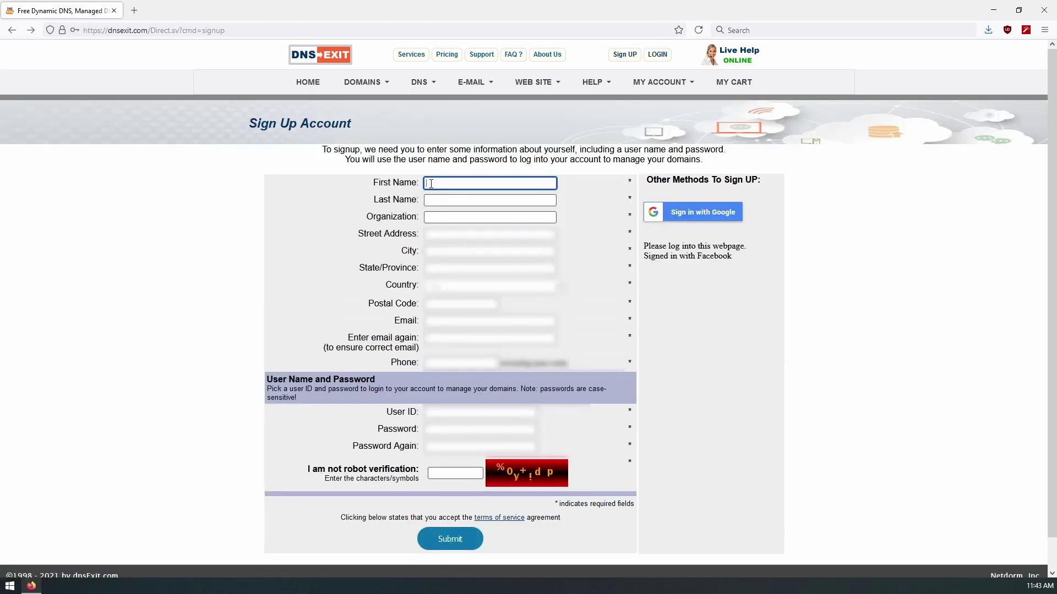
{"action": "type", "text": "Admin"}
{"action": "key", "text": "Tab"}
{"action": "type", "text": "Techworks"}
{"action": "key", "text": "Tab"}
{"action": "type", "text": "Techworks"}
Step: Fill in address, e-mail, phone, user ID, password and captcha, then submit the sign-up
{"action": "key", "text": "Tab"}
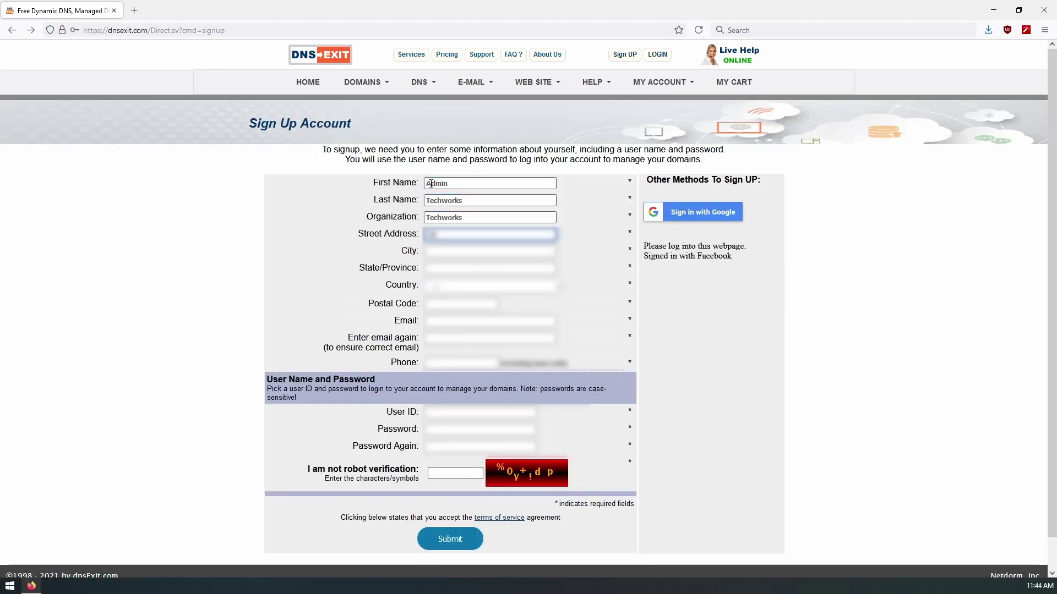
{"action": "key", "text": "Tab"}
{"action": "key", "text": "Tab"}
{"action": "type", "text": "9055551234"}
{"action": "left_click", "coordinate": [443, 417]}
{"action": "type", "text": "admintechworks"}
{"action": "key", "text": "Tab"}
{"action": "type", "text": "password"}
{"action": "key", "text": "Tab"}
{"action": "type", "text": "password"}
{"action": "key", "text": "Tab"}
{"action": "type", "text": "%0y+!dp"}
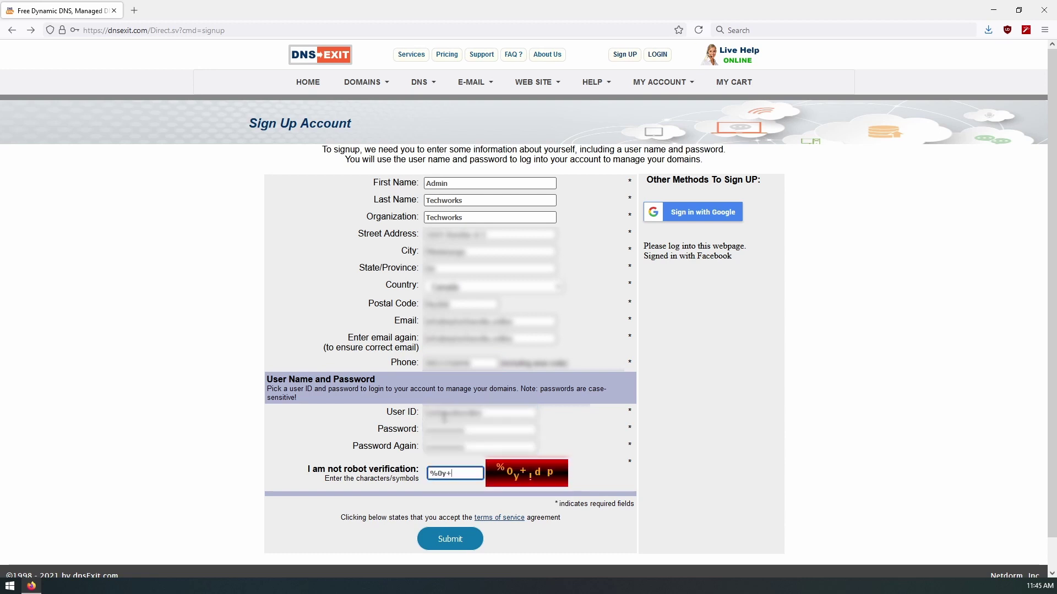
{"action": "left_click", "coordinate": [469, 539]}
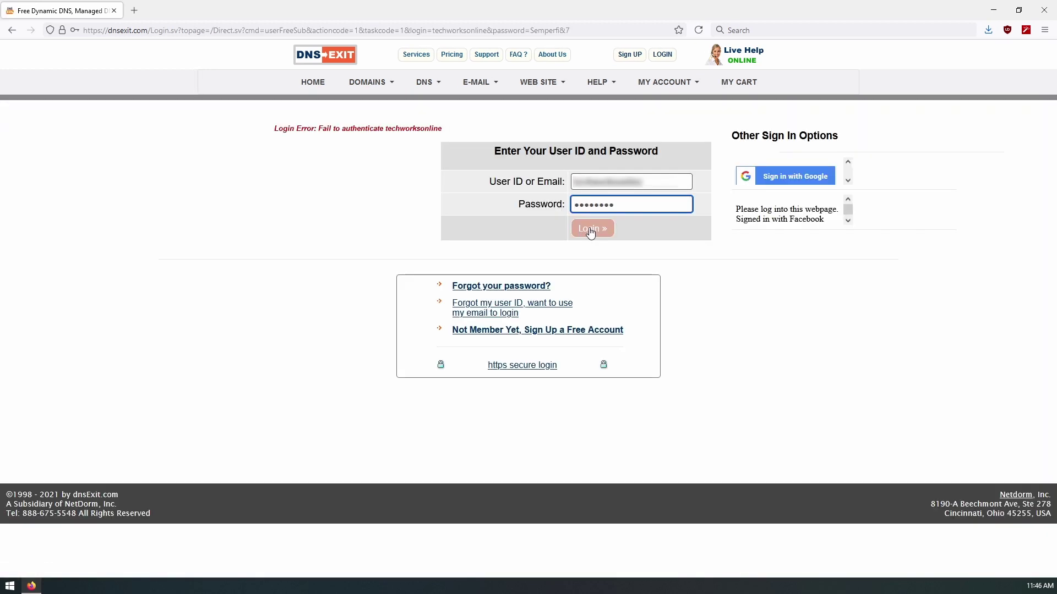
Step: Retry logging in to the new dnsExit account after the authentication-failure error
{"action": "left_click", "coordinate": [591, 231]}
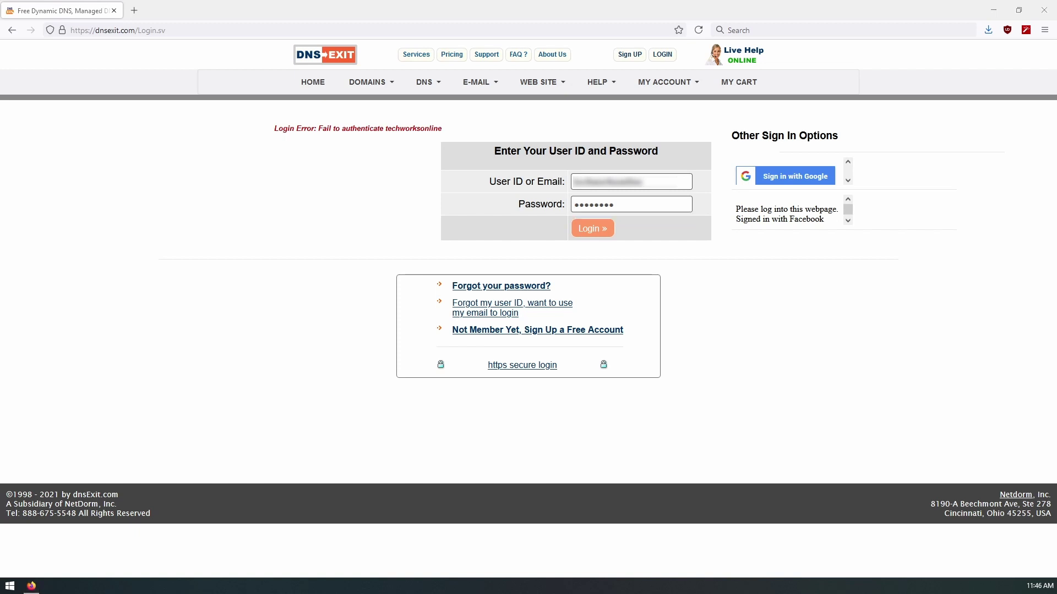
{"action": "left_click", "coordinate": [290, 138]}
{"action": "left_click_drag", "start_coordinate": [273, 128], "coordinate": [460, 177]}
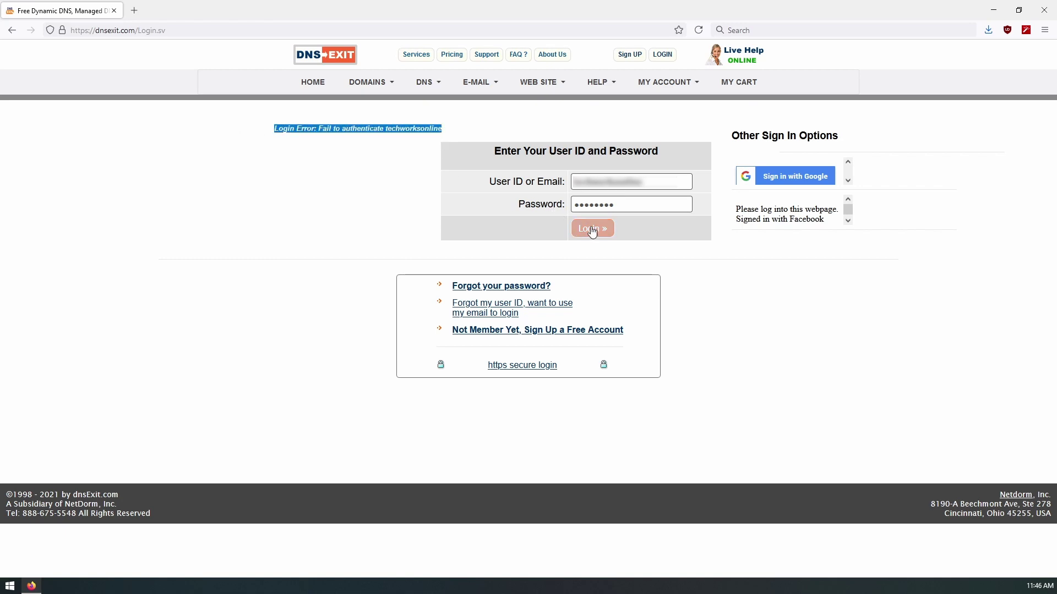
{"action": "left_click", "coordinate": [592, 229]}
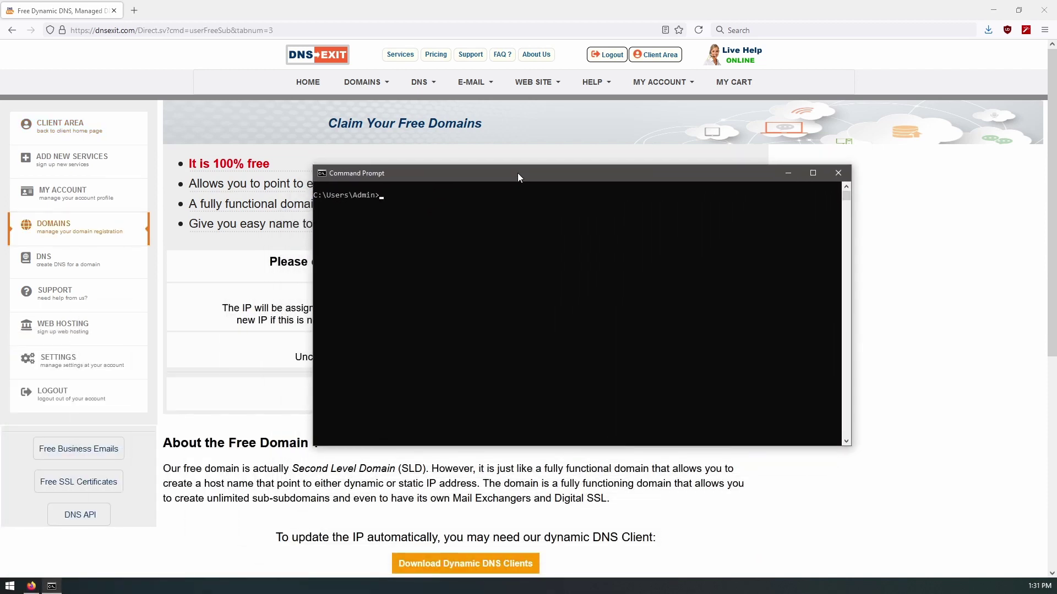
{"action": "type", "text": "ping www"}
{"action": "type", "text": "."}
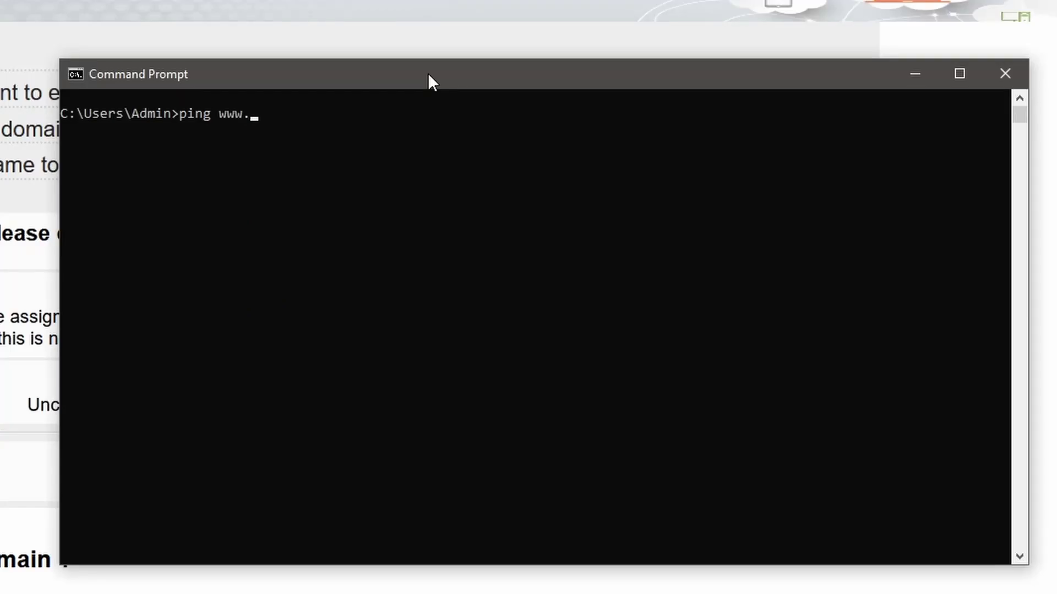
{"action": "type", "text": "techworks.linkpc.com"}
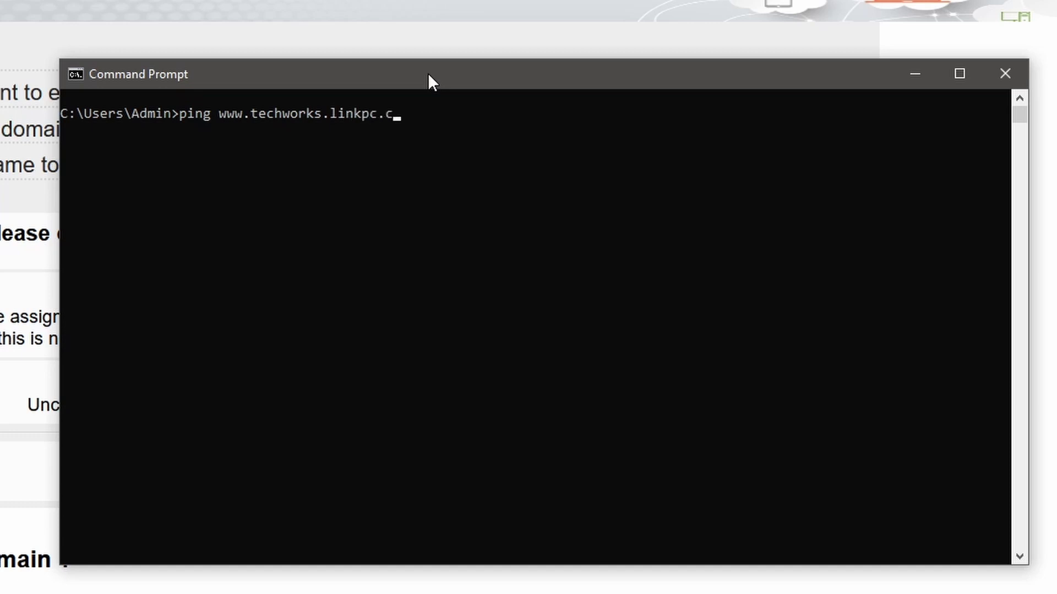
{"action": "key", "text": "BackSpace"}
{"action": "key", "text": "BackSpace"}
{"action": "key", "text": "BackSpace"}
{"action": "type", "text": "net"}
{"action": "key", "text": "Return"}
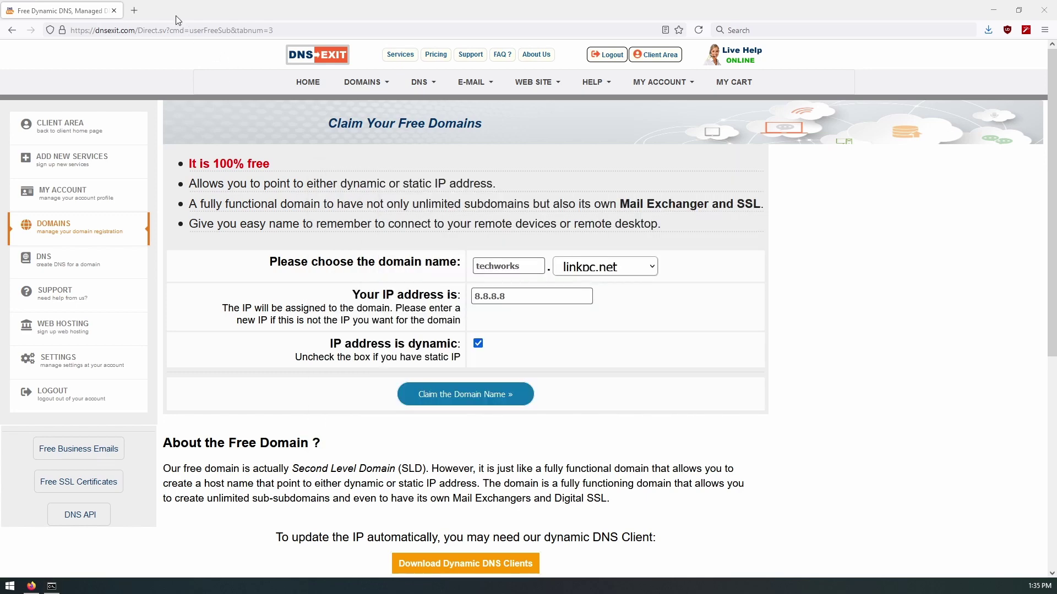
{"action": "left_click", "coordinate": [134, 11]}
{"action": "type", "text": "https://192.168.0.13/ui/"}
{"action": "key", "text": "Return"}
{"action": "left_click", "coordinate": [701, 377]}
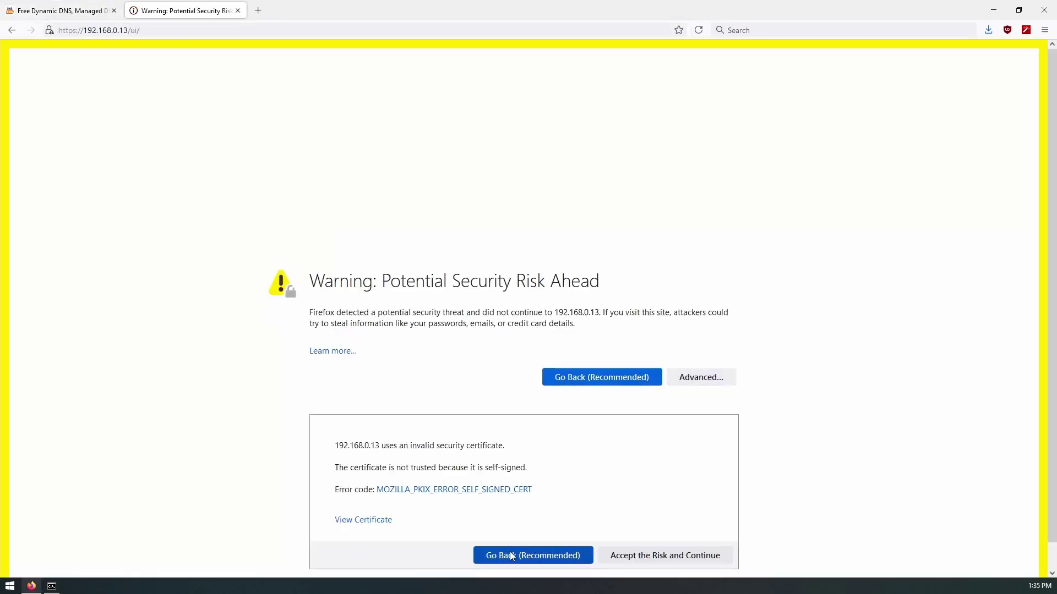
{"action": "left_click", "coordinate": [611, 557]}
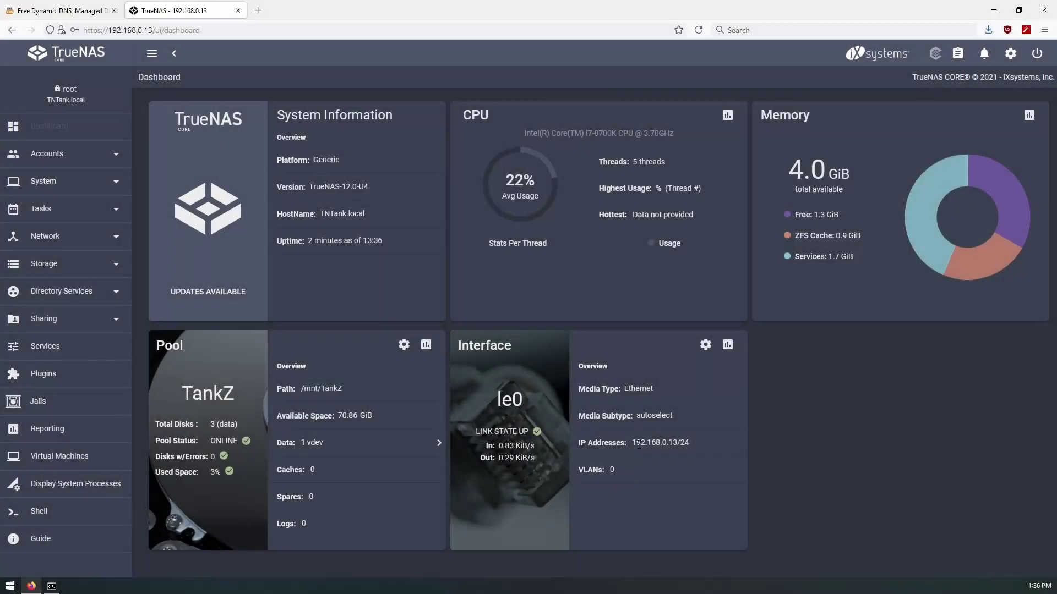
{"action": "left_click_drag", "start_coordinate": [641, 444], "coordinate": [693, 443]}
{"action": "left_click", "coordinate": [681, 456]}
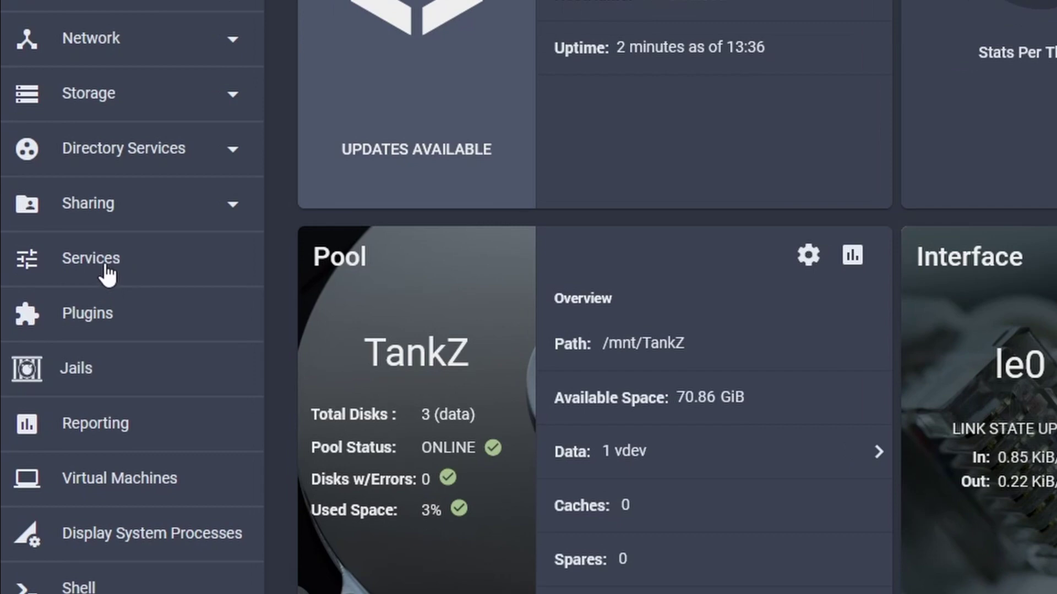
Step: Open the Dynamic DNS service settings and set the provider to dnsexit.com
{"action": "left_click", "coordinate": [106, 268]}
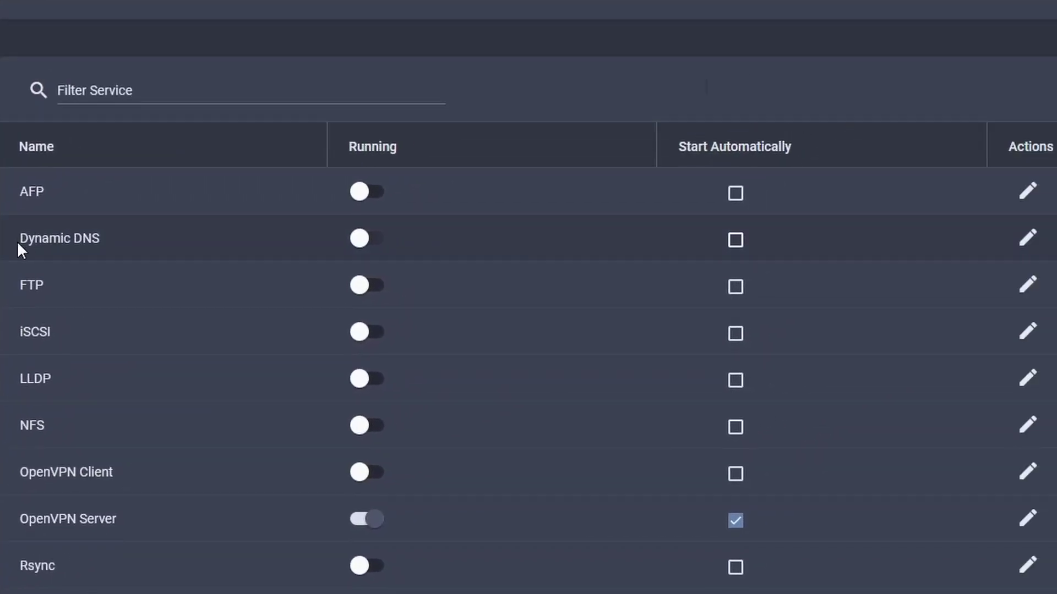
{"action": "left_click_drag", "start_coordinate": [20, 237], "coordinate": [104, 254]}
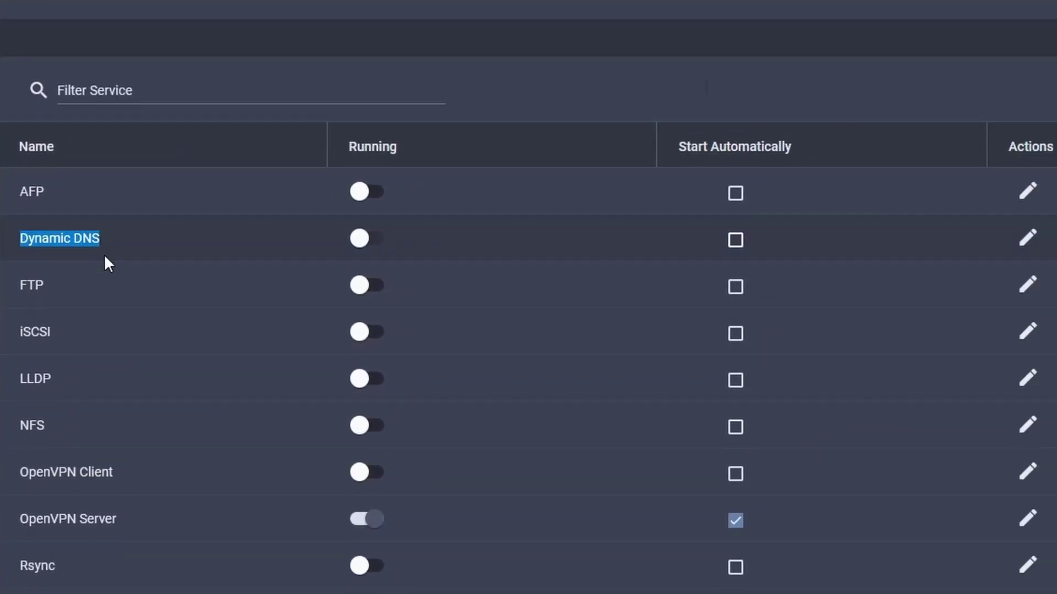
{"action": "left_click", "coordinate": [1030, 247]}
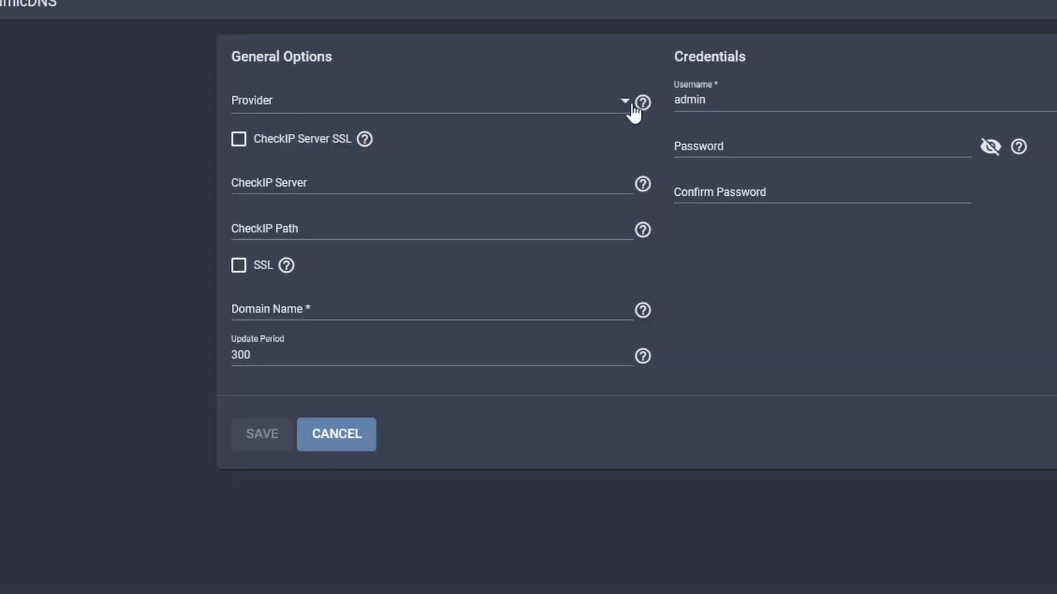
{"action": "left_click", "coordinate": [502, 137]}
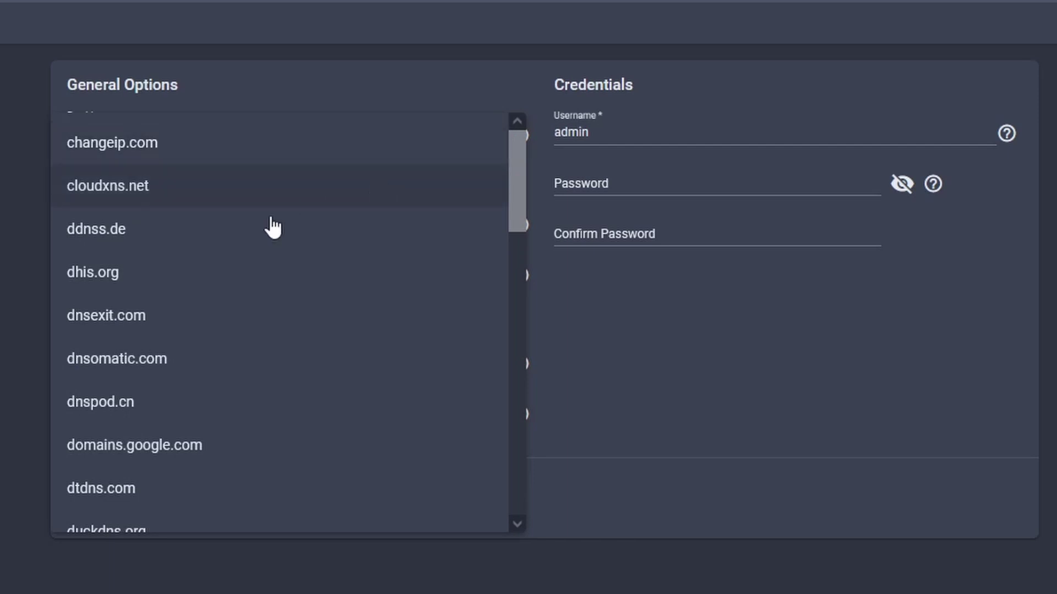
{"action": "left_click", "coordinate": [130, 329]}
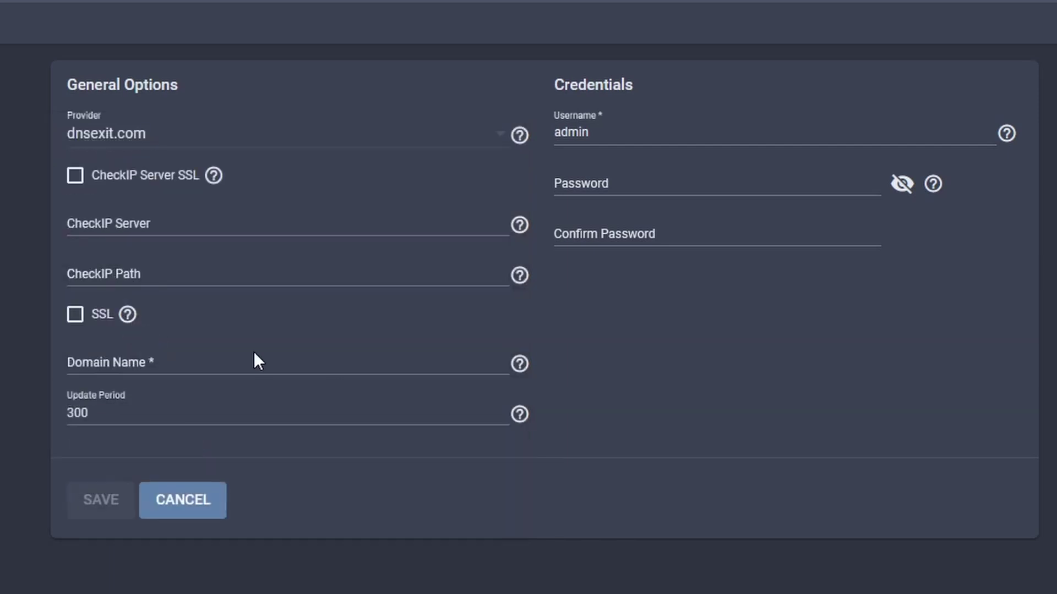
Step: Enter the dnsExit username, a browser-generated password, and the domain techworks.linkpc
{"action": "double_click", "coordinate": [661, 133]}
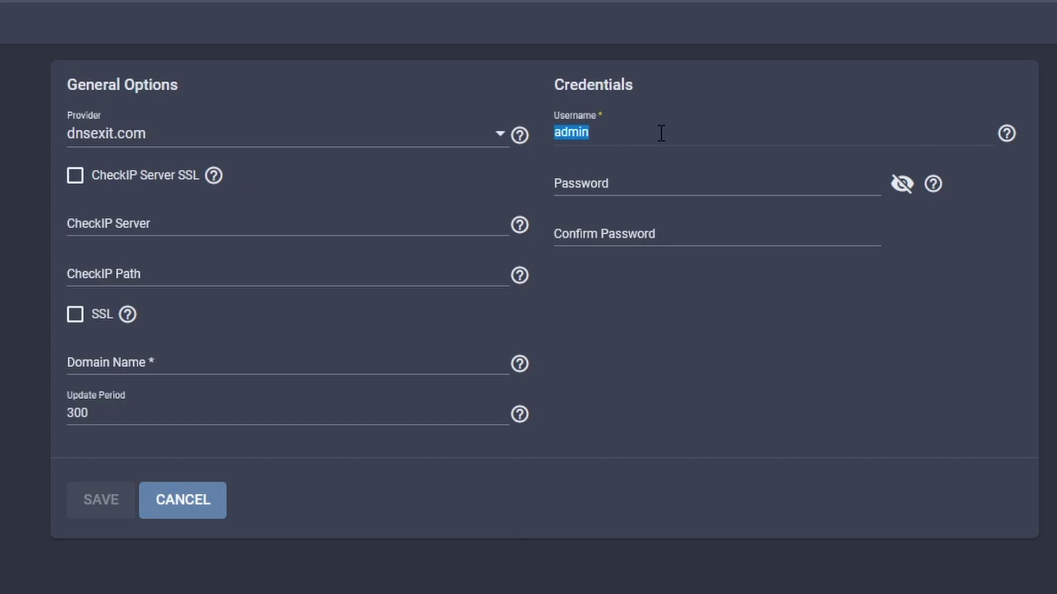
{"action": "type", "text": "techwombatting"}
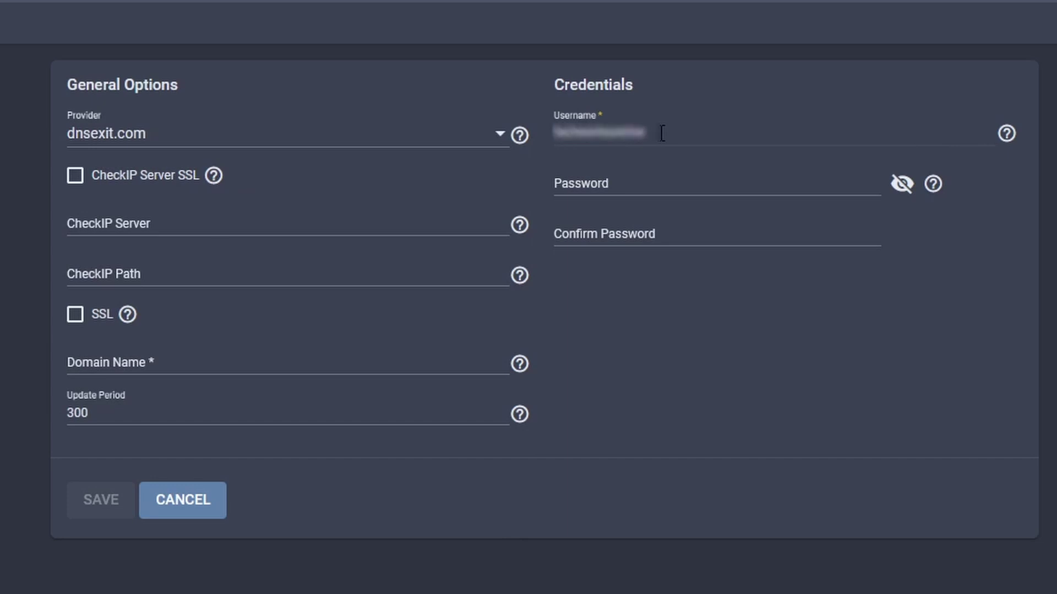
{"action": "left_click", "coordinate": [616, 187]}
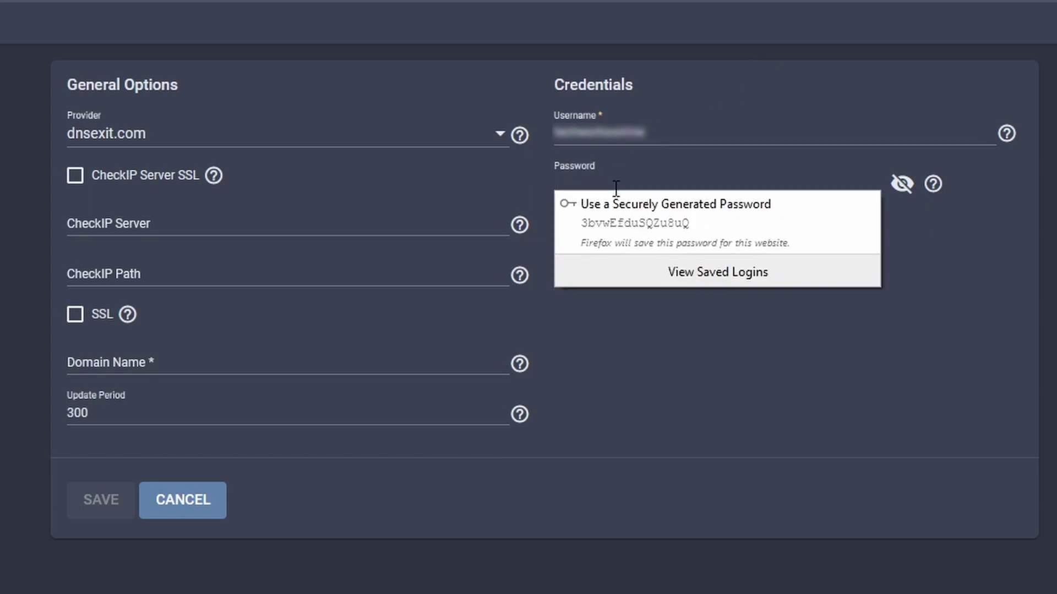
{"action": "left_click", "coordinate": [649, 204]}
{"action": "left_click", "coordinate": [193, 365]}
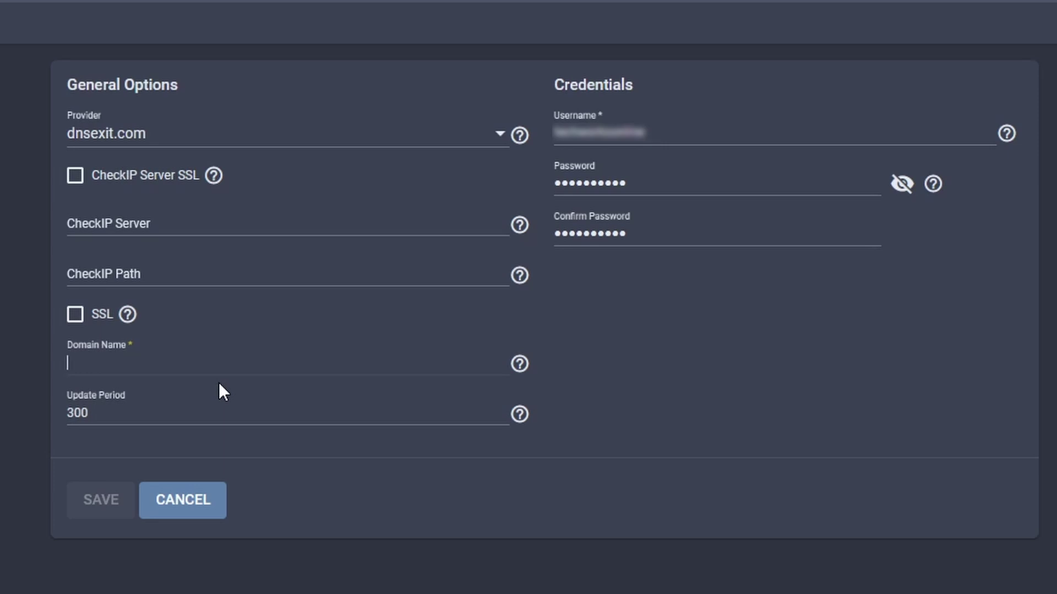
{"action": "type", "text": "techworks."}
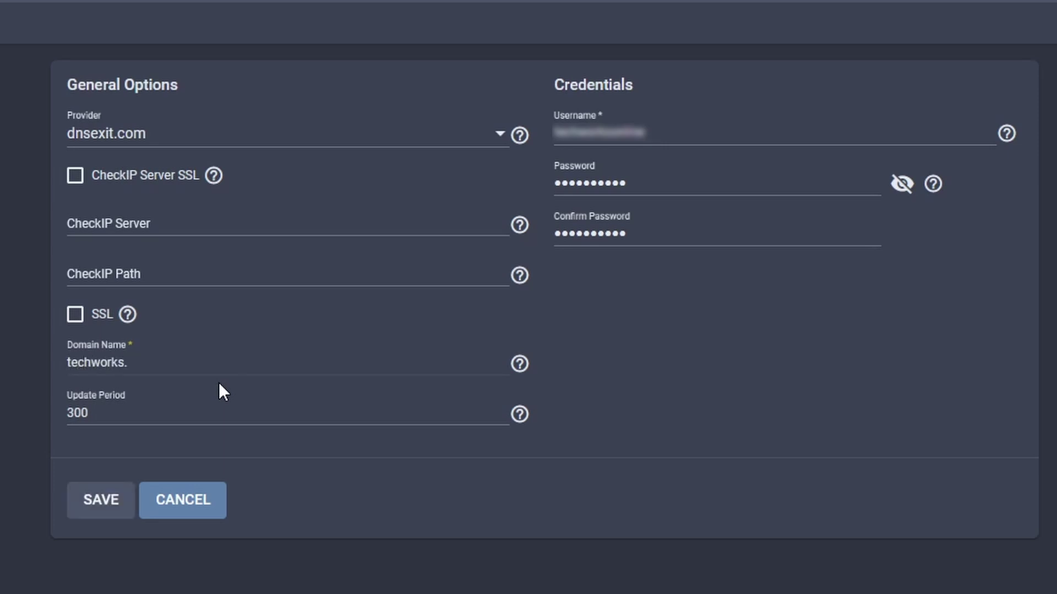
{"action": "type", "text": "linkpc"}
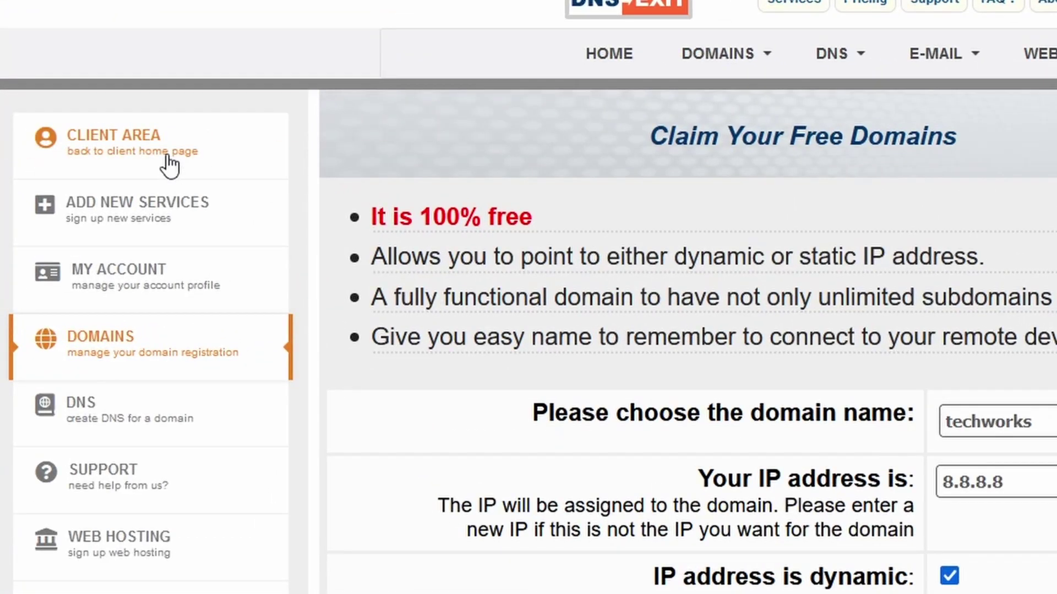
Step: Open Edit DNS for techworks.linkpc.net and confirm the host record IP is 8.8.8.8
{"action": "left_click", "coordinate": [168, 162]}
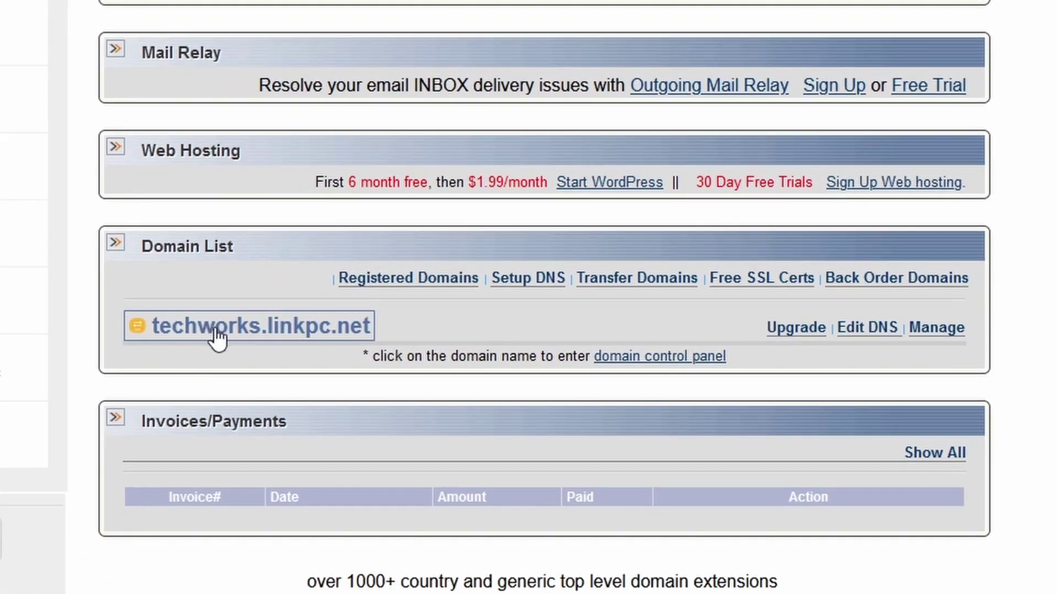
{"action": "left_click", "coordinate": [217, 330]}
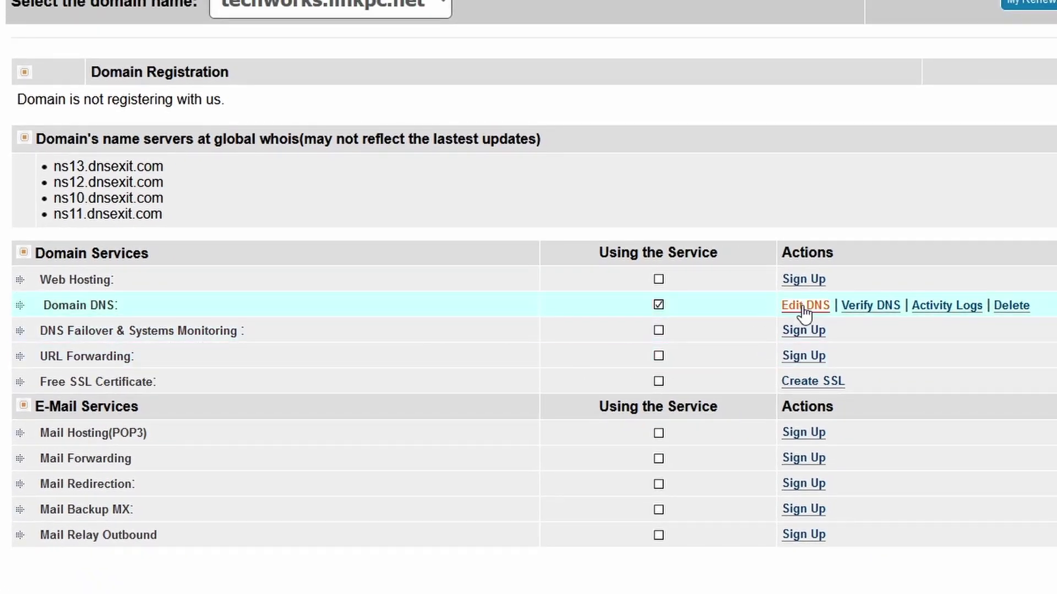
{"action": "left_click", "coordinate": [808, 309]}
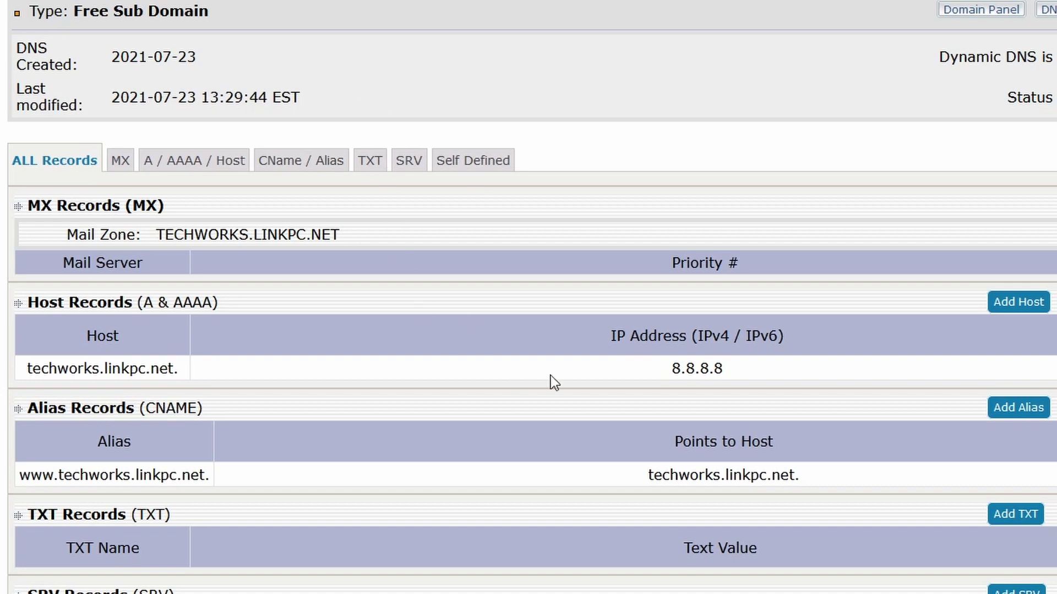
{"action": "left_click_drag", "start_coordinate": [723, 373], "coordinate": [599, 369]}
{"action": "left_click_drag", "start_coordinate": [27, 370], "coordinate": [337, 372]}
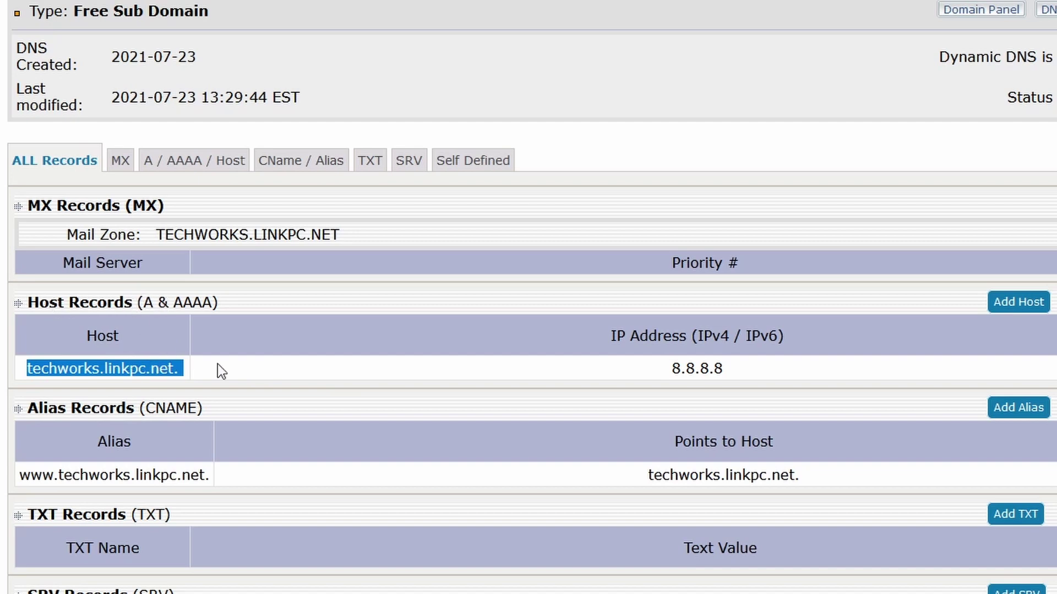
{"action": "left_click_drag", "start_coordinate": [663, 368], "coordinate": [728, 382]}
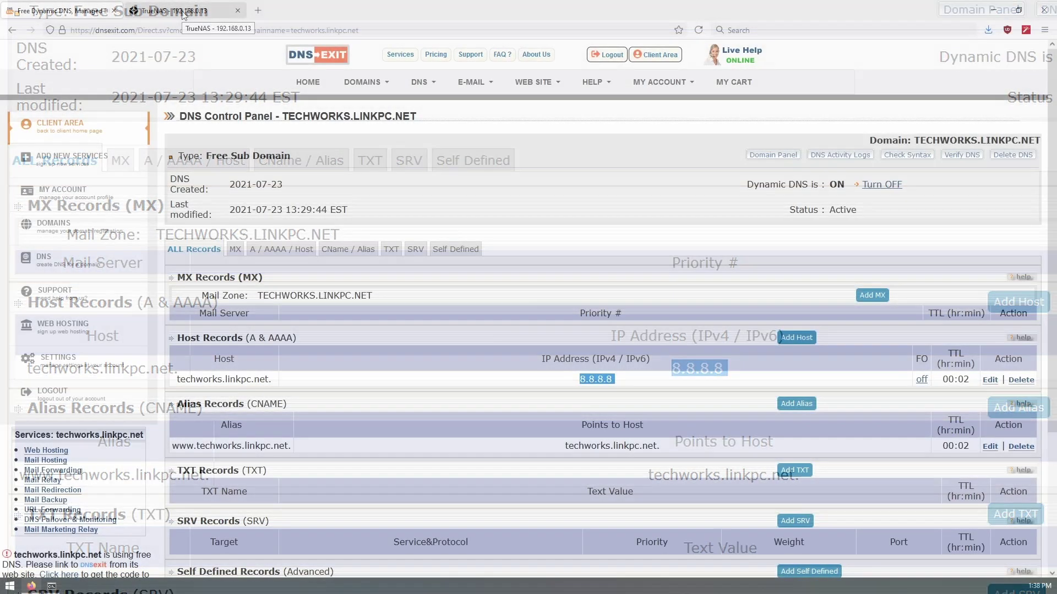
Step: Save the TrueNAS Dynamic DNS settings, start the service, and enable Start Automatically
{"action": "left_click", "coordinate": [183, 12]}
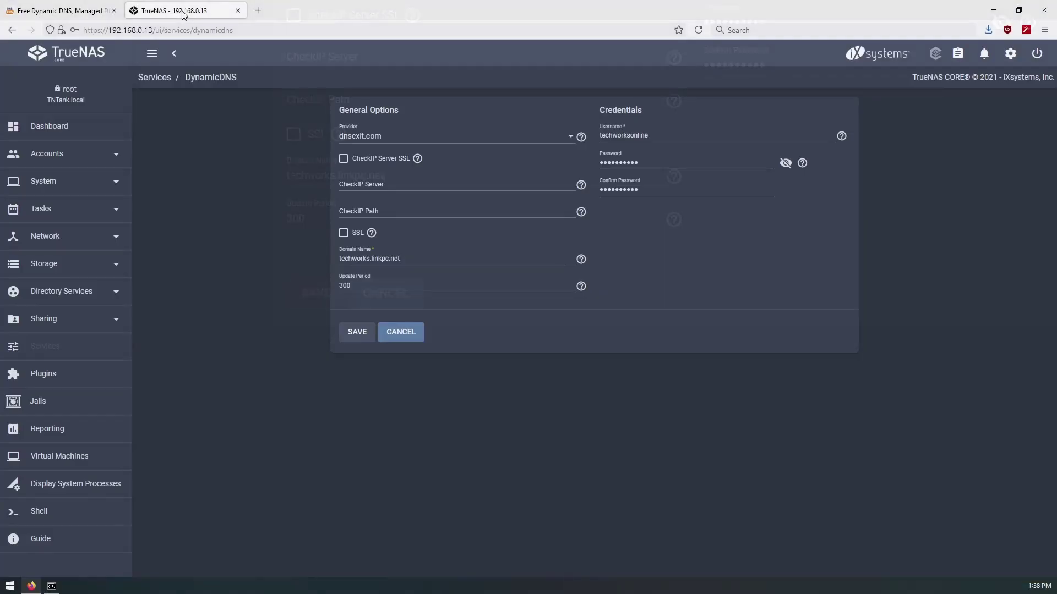
{"action": "left_click", "coordinate": [357, 332]}
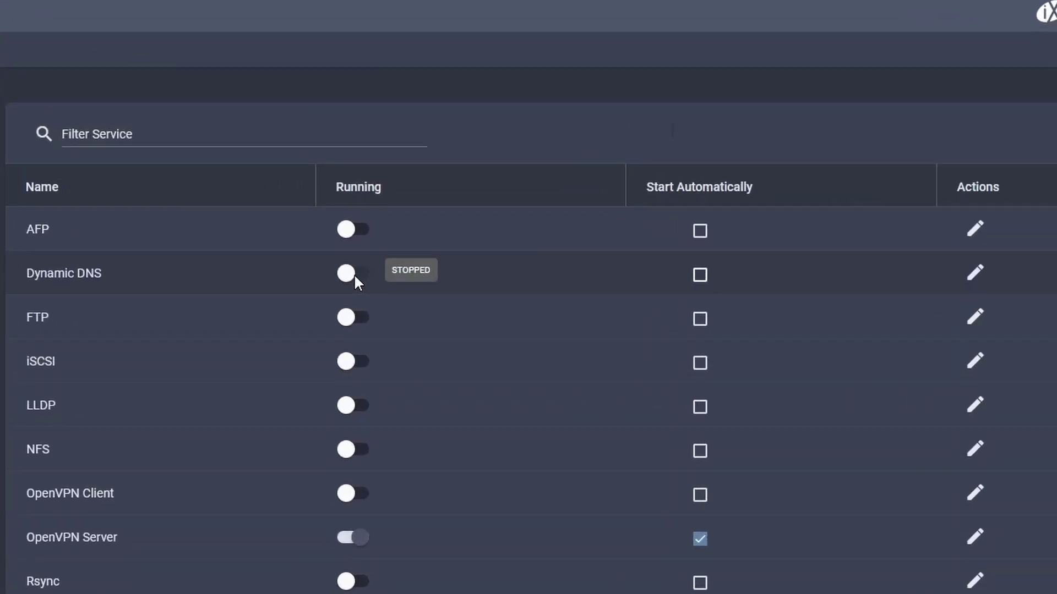
{"action": "left_click", "coordinate": [419, 219]}
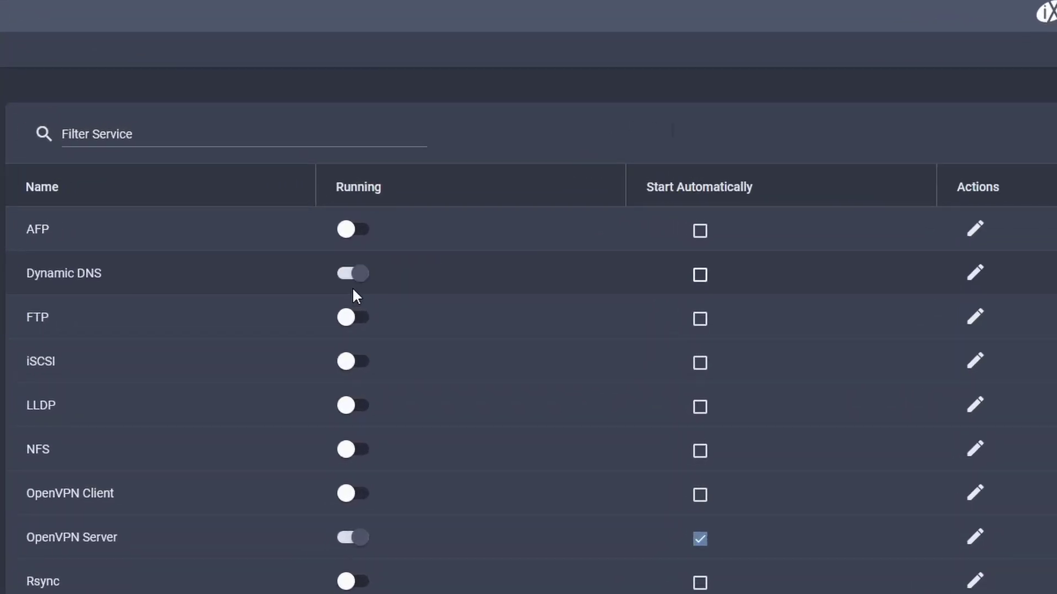
{"action": "left_click", "coordinate": [700, 275]}
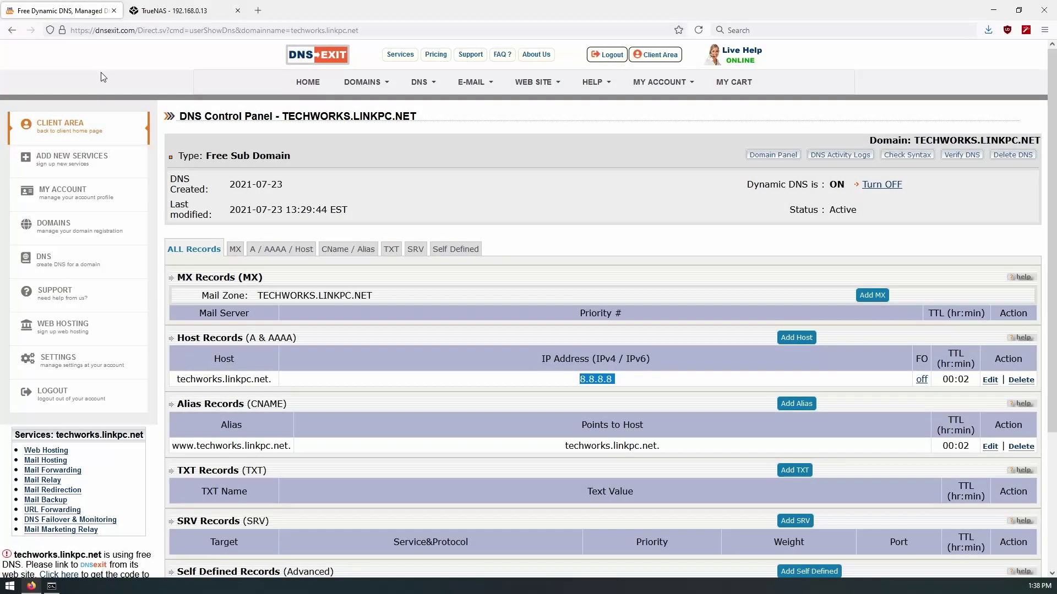
Step: Reload the DNS Control Panel to fetch the updated host records
{"action": "left_click", "coordinate": [699, 251]}
{"action": "left_click", "coordinate": [698, 30]}
{"action": "left_click", "coordinate": [698, 31]}
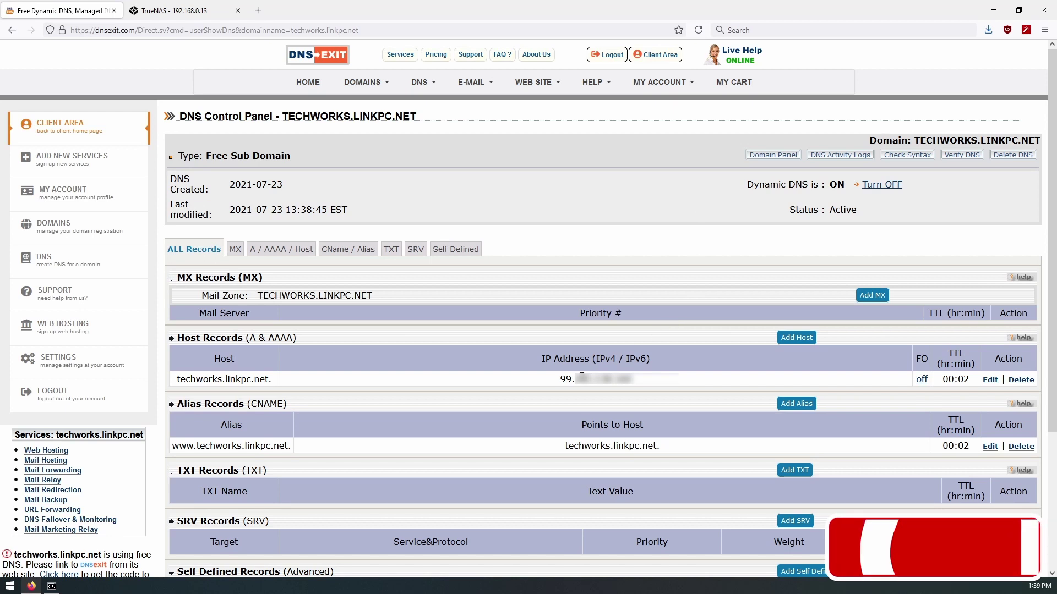
Step: Verify the techworks.linkpc.net host record now shows the new public IP instead of 8.8.8.8
{"action": "left_click_drag", "start_coordinate": [575, 380], "coordinate": [614, 379]}
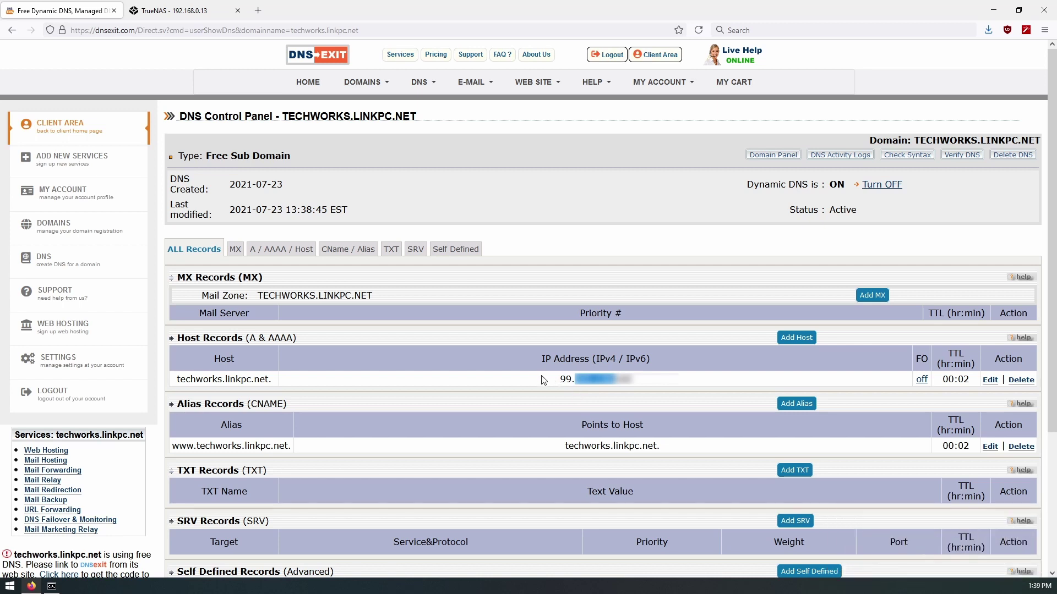
{"action": "left_click", "coordinate": [485, 380]}
{"action": "left_click_drag", "start_coordinate": [559, 379], "coordinate": [575, 379]}
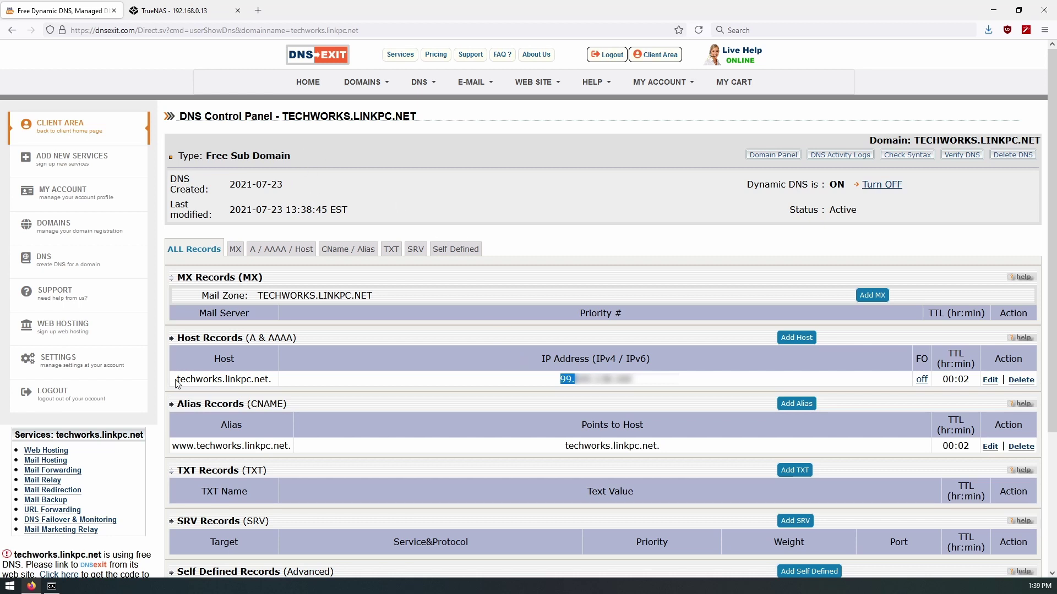
{"action": "left_click_drag", "start_coordinate": [177, 379], "coordinate": [273, 387]}
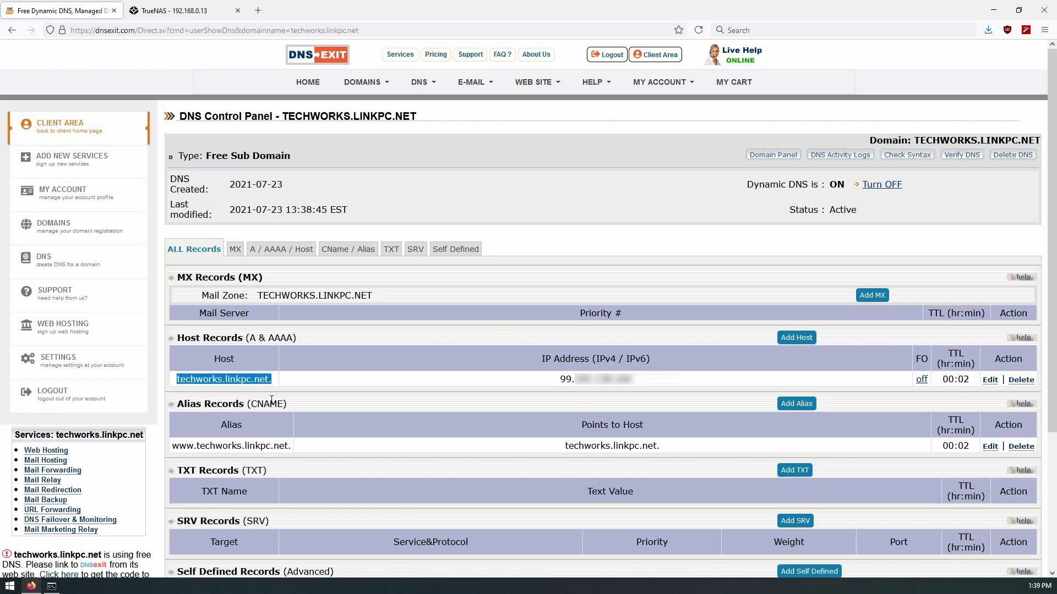